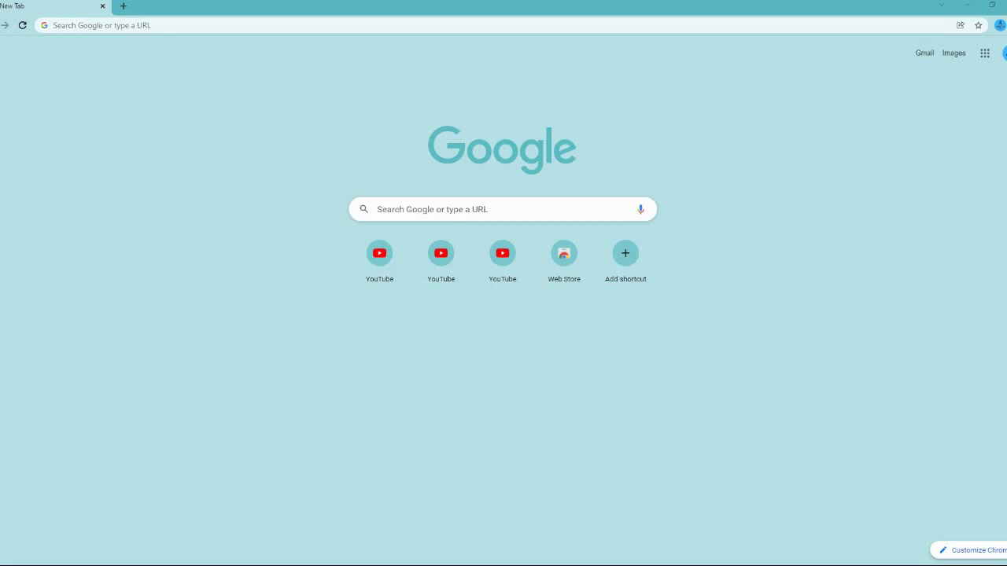
Open YouTube and load YouTube Studio for the signed-in channel.
{"action": "left_click", "coordinate": [379, 256]}
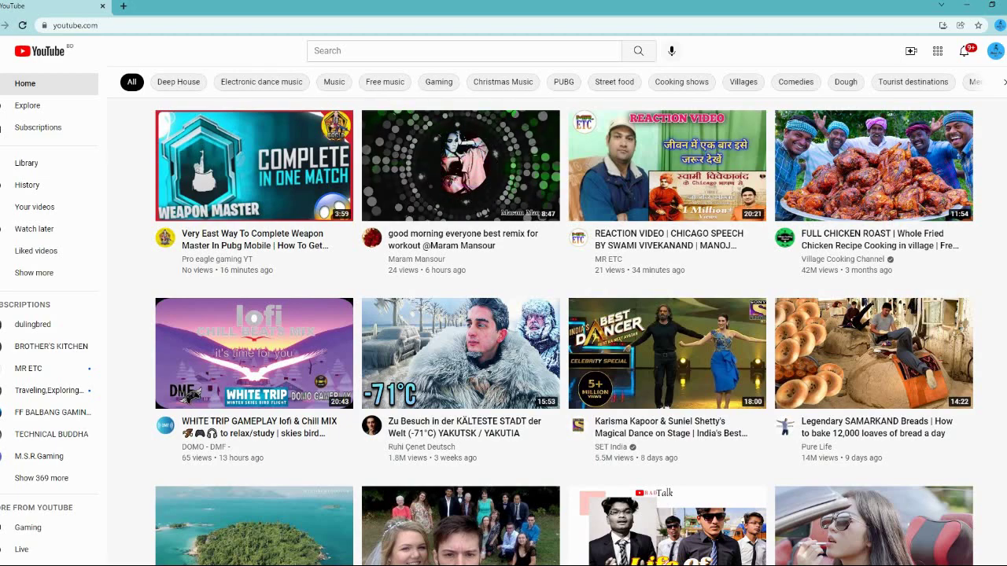
{"action": "left_click", "coordinate": [996, 51]}
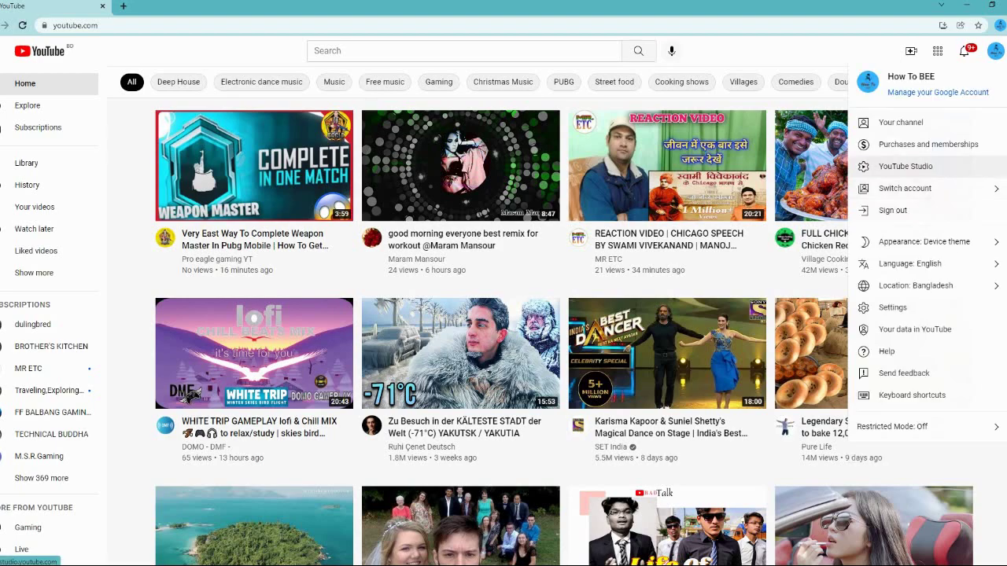
{"action": "left_click", "coordinate": [905, 166]}
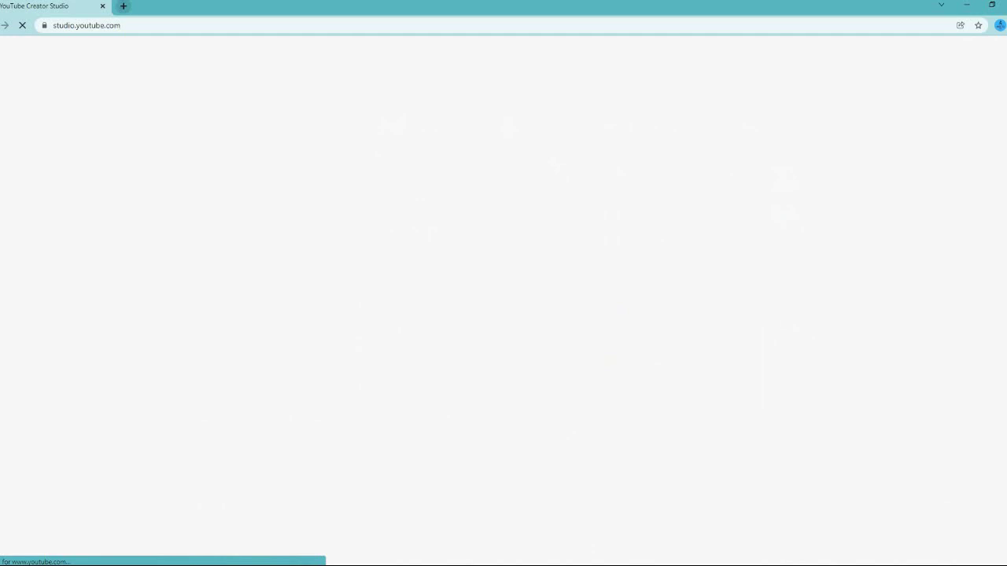
Check the channel's About page on YouTube in a new tab and close that tab.
{"action": "left_click", "coordinate": [124, 7]}
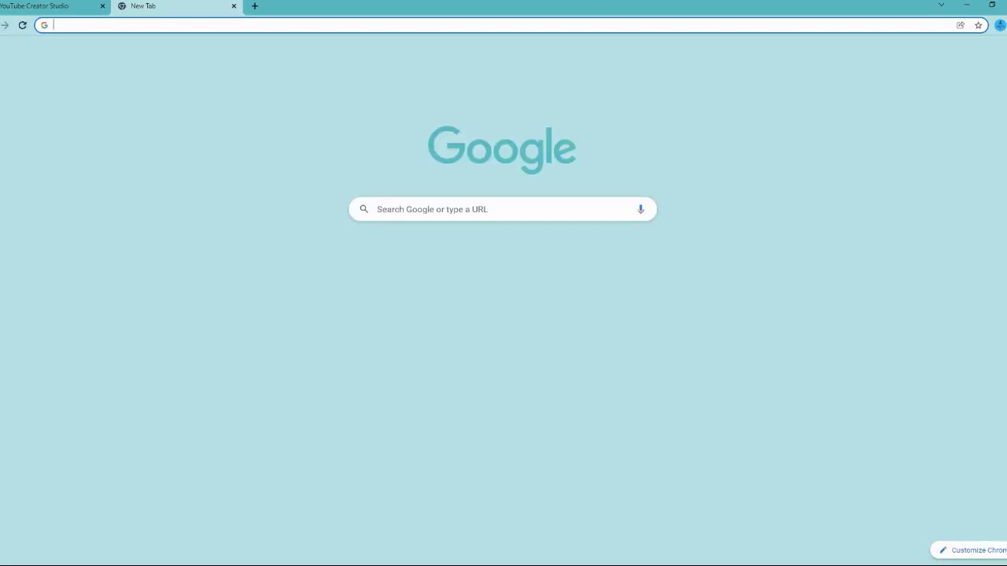
{"action": "left_click", "coordinate": [379, 253]}
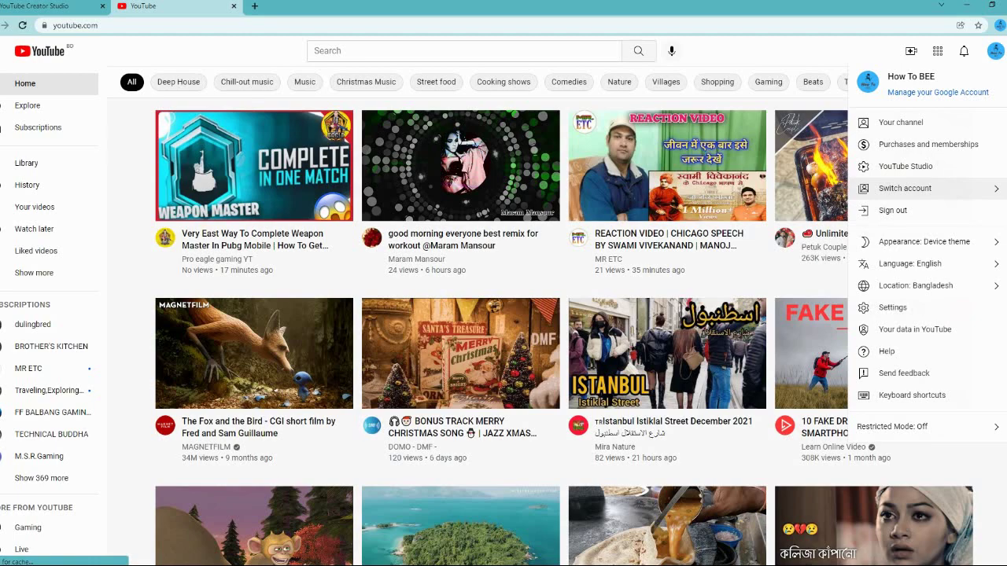
{"action": "left_click", "coordinate": [901, 122]}
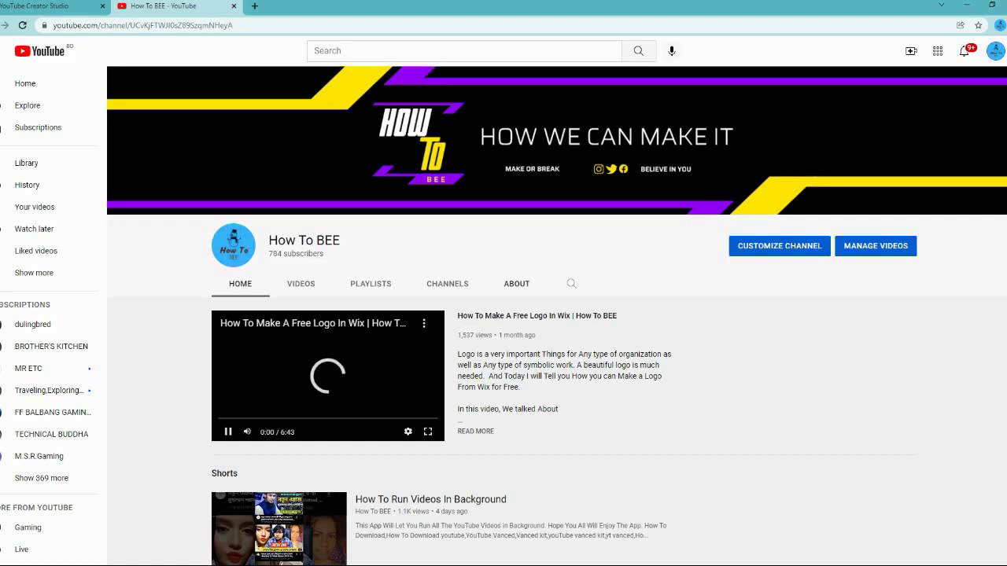
{"action": "left_click", "coordinate": [516, 284]}
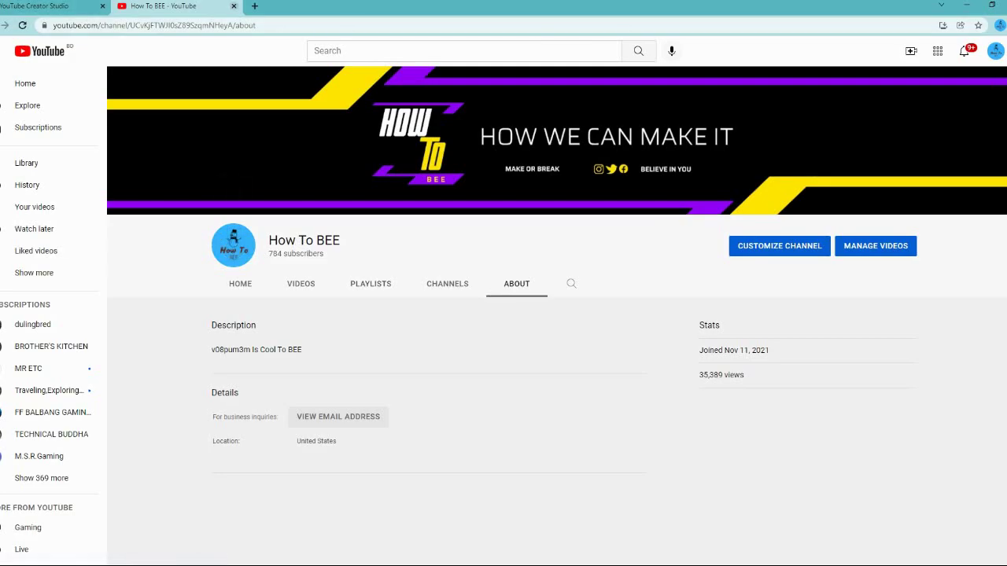
{"action": "left_click", "coordinate": [234, 5]}
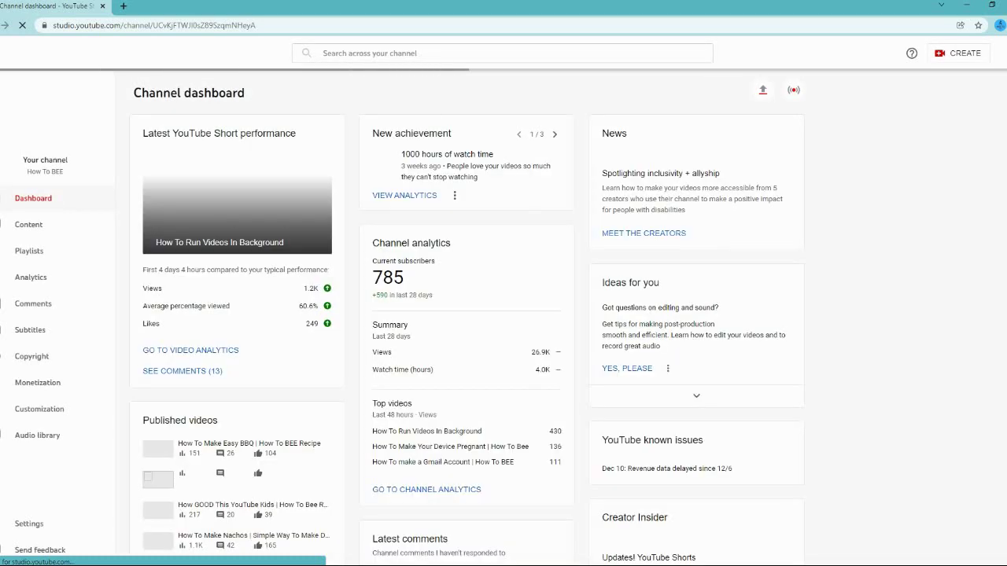
Open the channel's public YouTube page in a new browser tab.
{"action": "key", "text": "ctrl+t"}
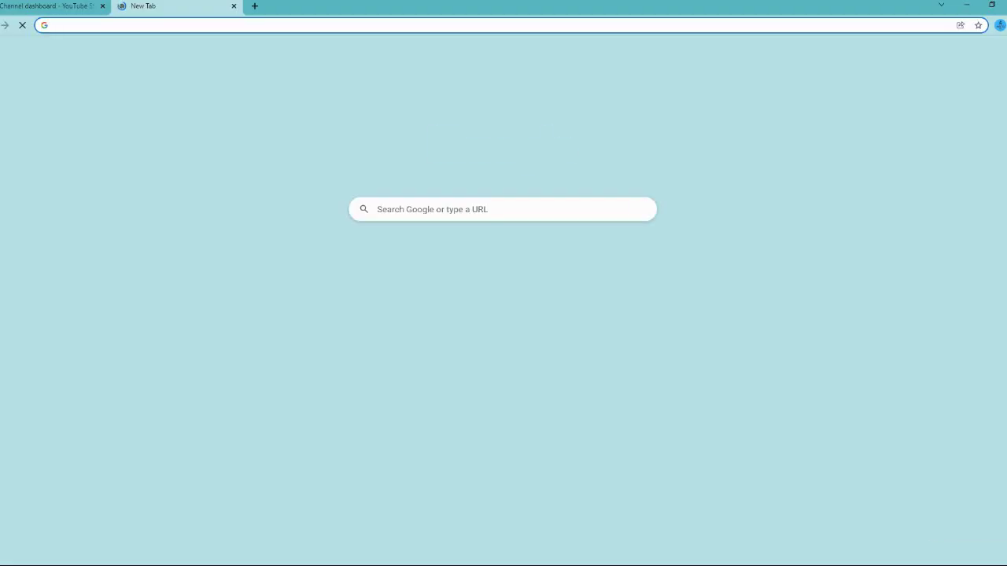
{"action": "left_click", "coordinate": [379, 260]}
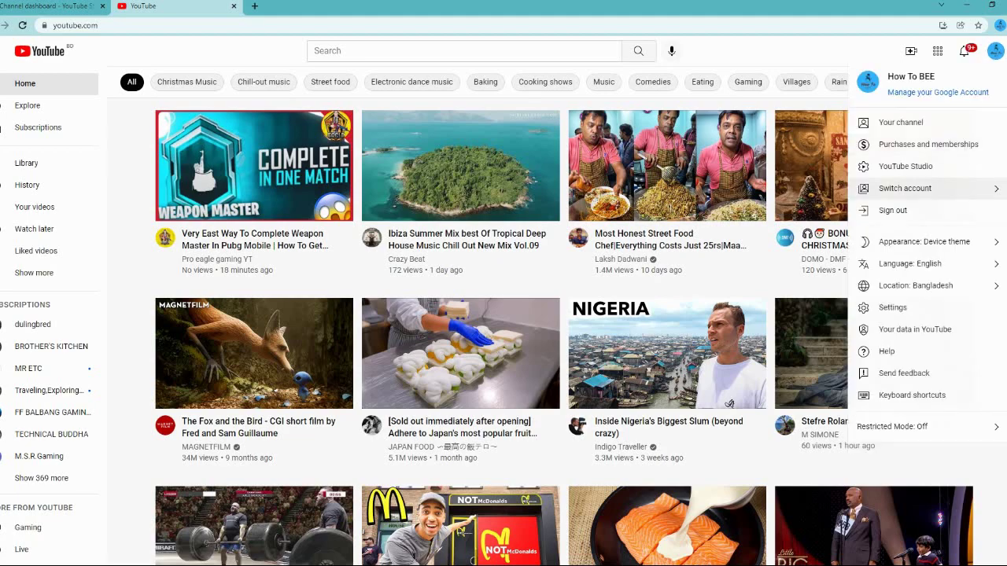
{"action": "left_click", "coordinate": [900, 122]}
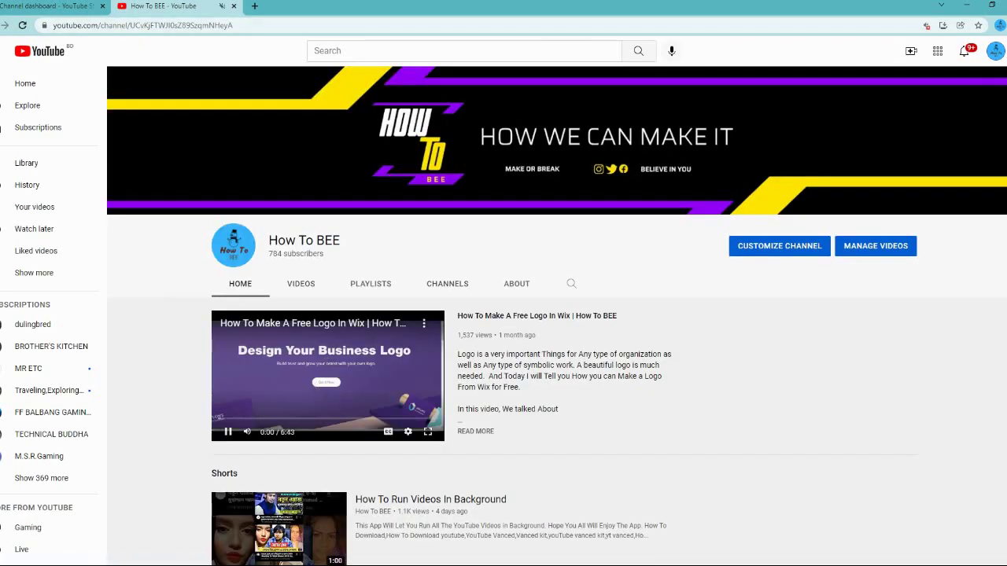
Examine the channel ID portion of the channel page's web address.
{"action": "key", "text": "ctrl+l"}
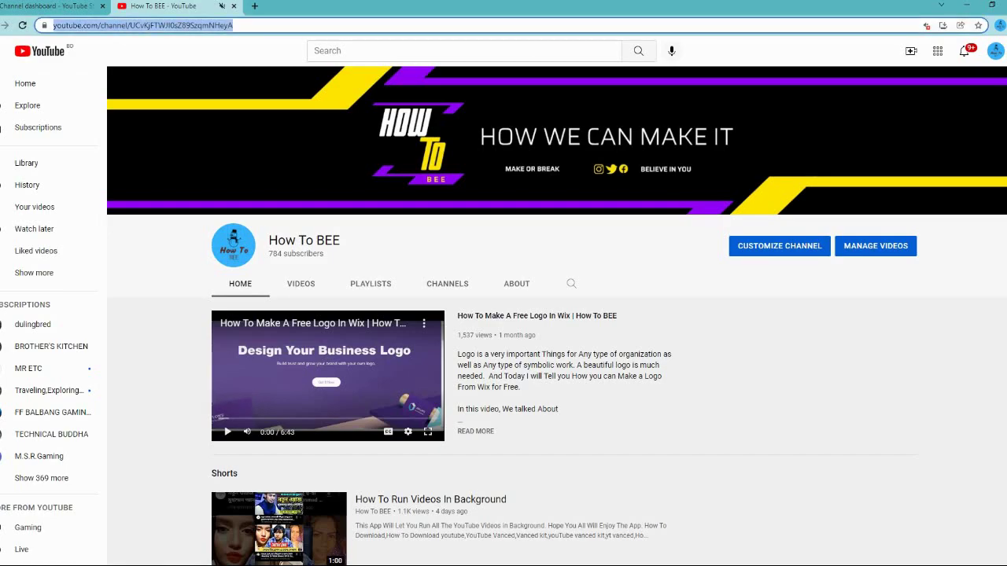
{"action": "left_click", "coordinate": [251, 25]}
{"action": "left_click_drag", "start_coordinate": [277, 25], "coordinate": [143, 25]}
{"action": "left_click", "coordinate": [164, 26]}
{"action": "left_click", "coordinate": [126, 25]}
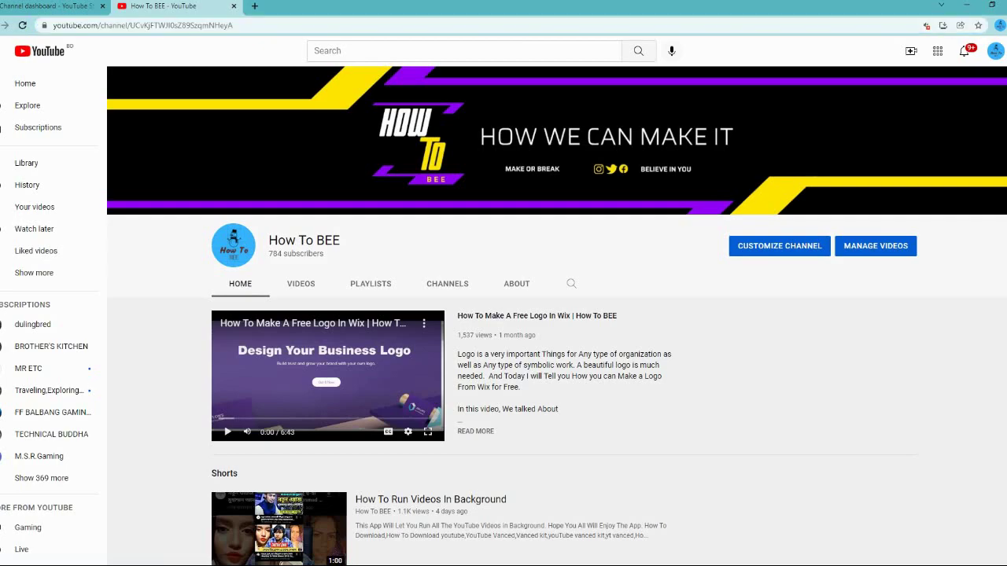
{"action": "left_click", "coordinate": [252, 25]}
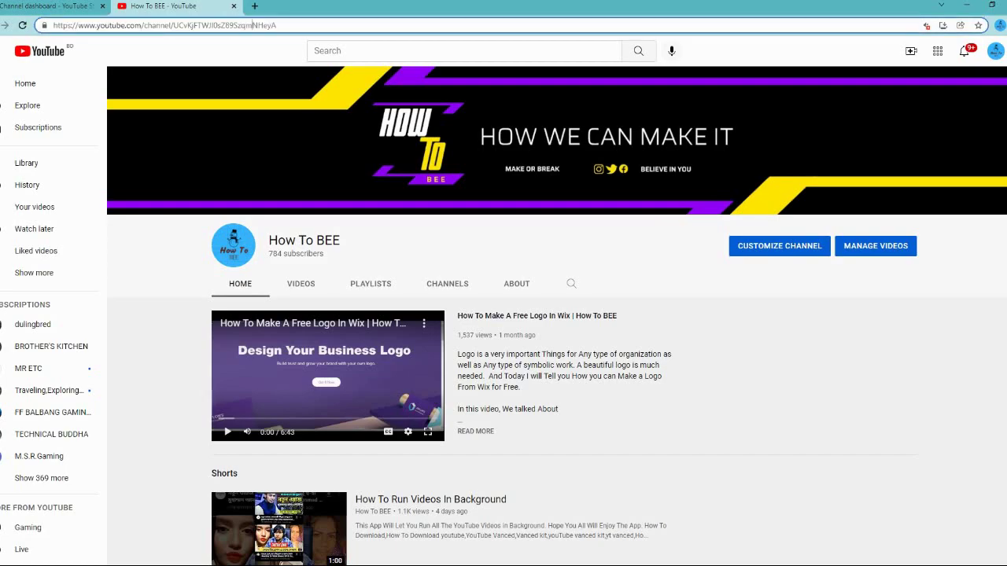
{"action": "left_click_drag", "start_coordinate": [234, 25], "coordinate": [140, 25]}
{"action": "left_click", "coordinate": [126, 25]}
Return to YouTube Studio and open the channel's Customization page.
{"action": "key", "text": "ctrl+Tab"}
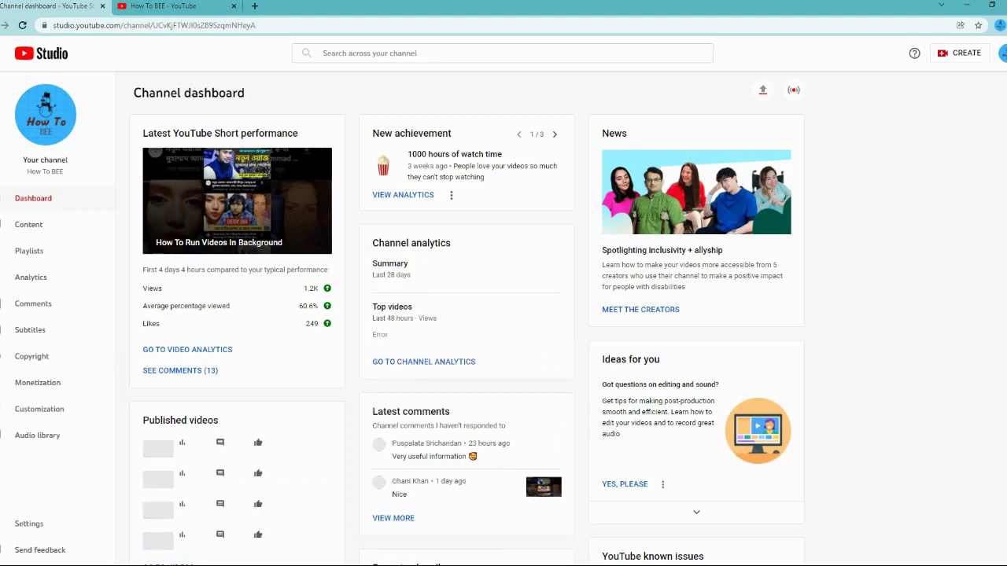
{"action": "left_click", "coordinate": [1002, 53]}
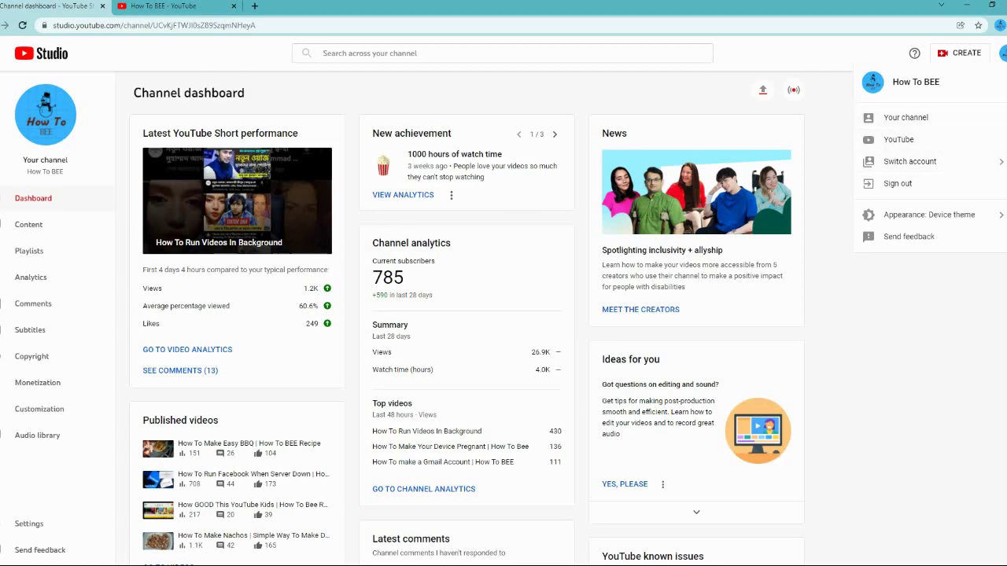
{"action": "key", "text": "Escape"}
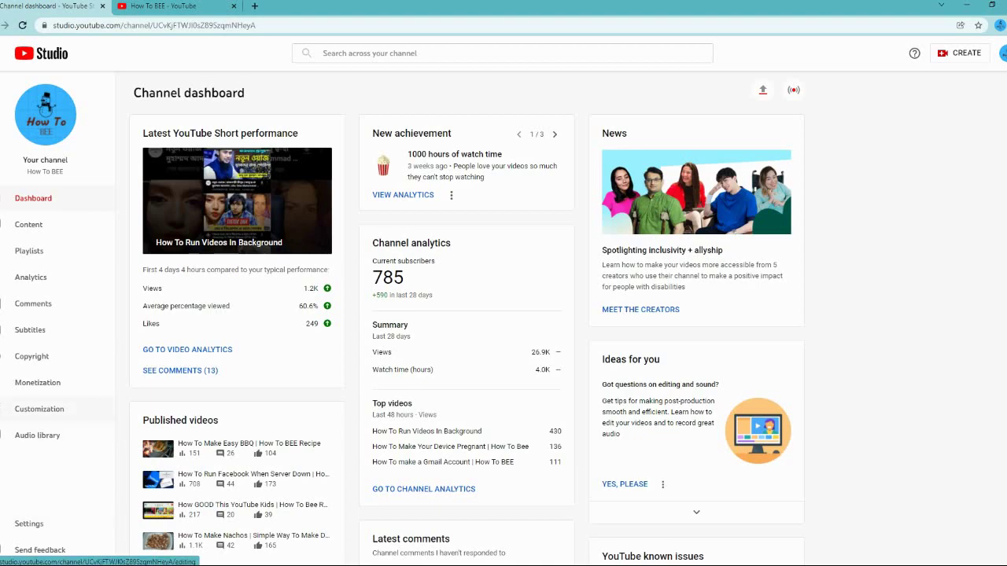
{"action": "left_click", "coordinate": [39, 409]}
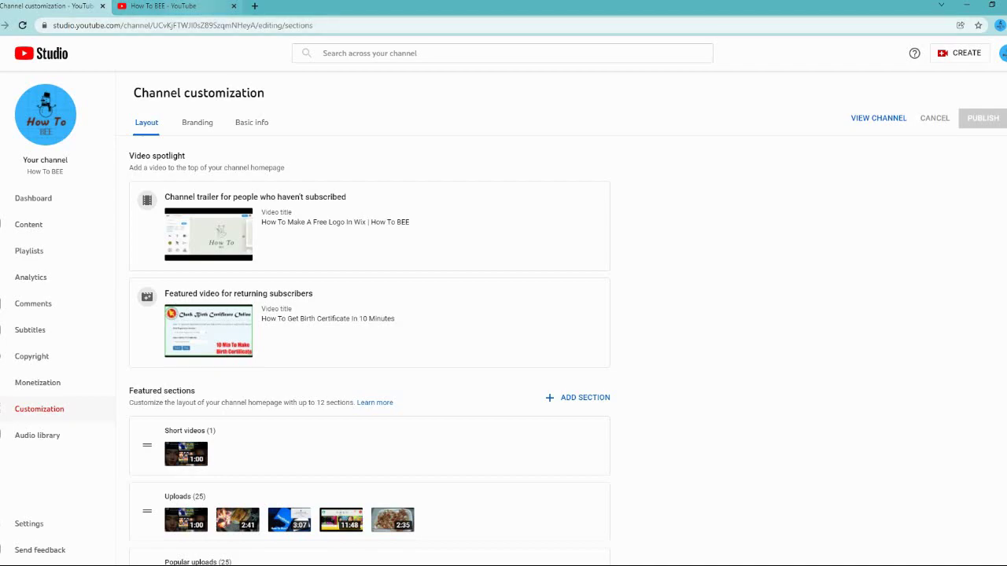
Look over the channel's layout settings and open the Basic info settings.
{"action": "left_click", "coordinate": [165, 6]}
{"action": "key", "text": "ctrl+shift+Tab"}
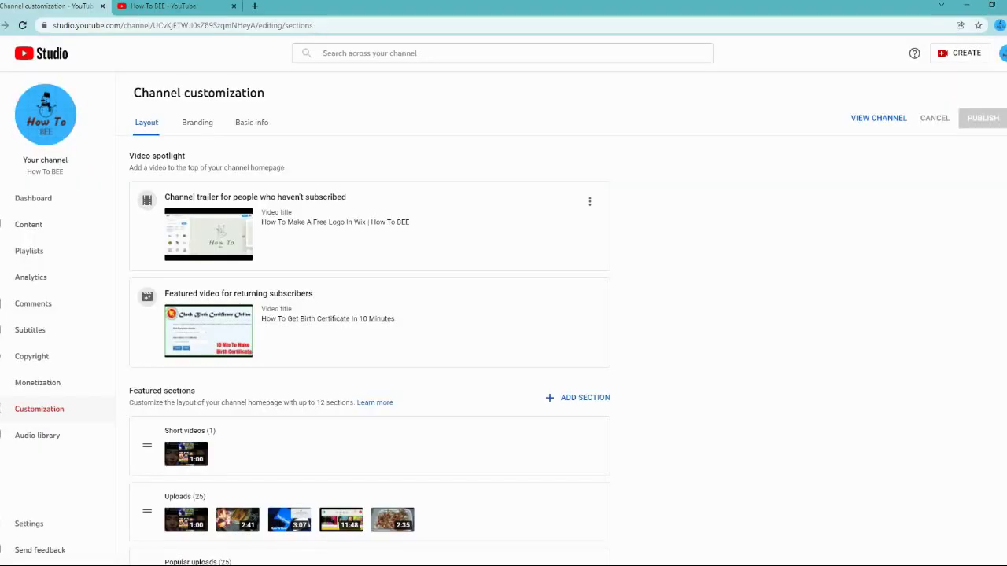
{"action": "scroll", "coordinate": [340, 496], "scroll_direction": "down", "scroll_amount": 2}
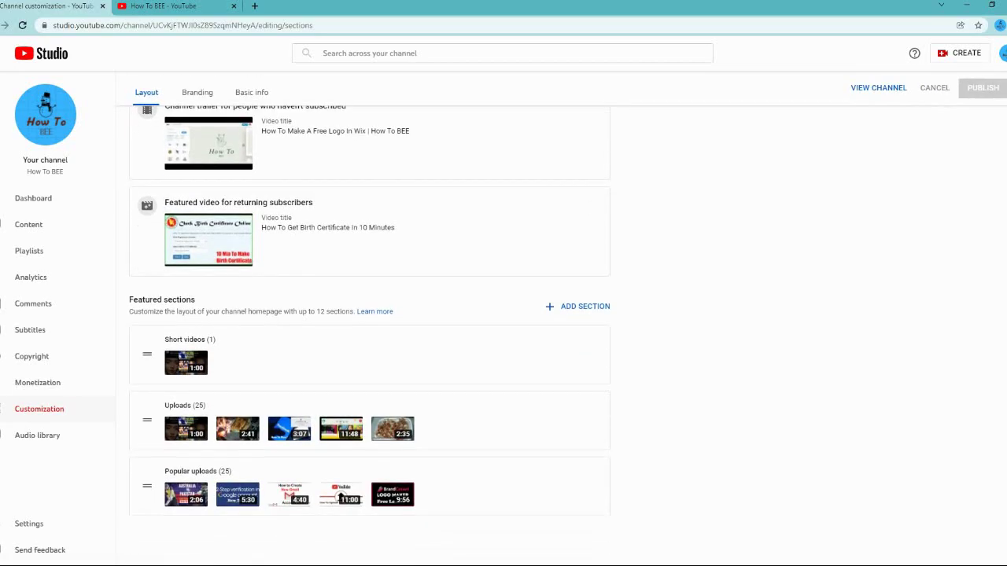
{"action": "scroll", "coordinate": [340, 498], "scroll_direction": "up", "scroll_amount": 2}
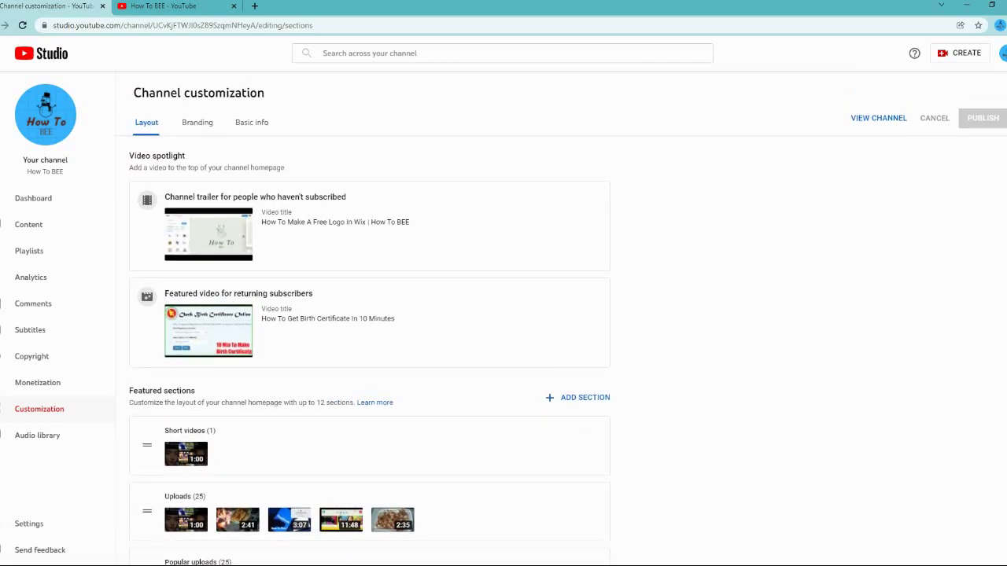
{"action": "left_click", "coordinate": [197, 122]}
{"action": "left_click", "coordinate": [252, 122]}
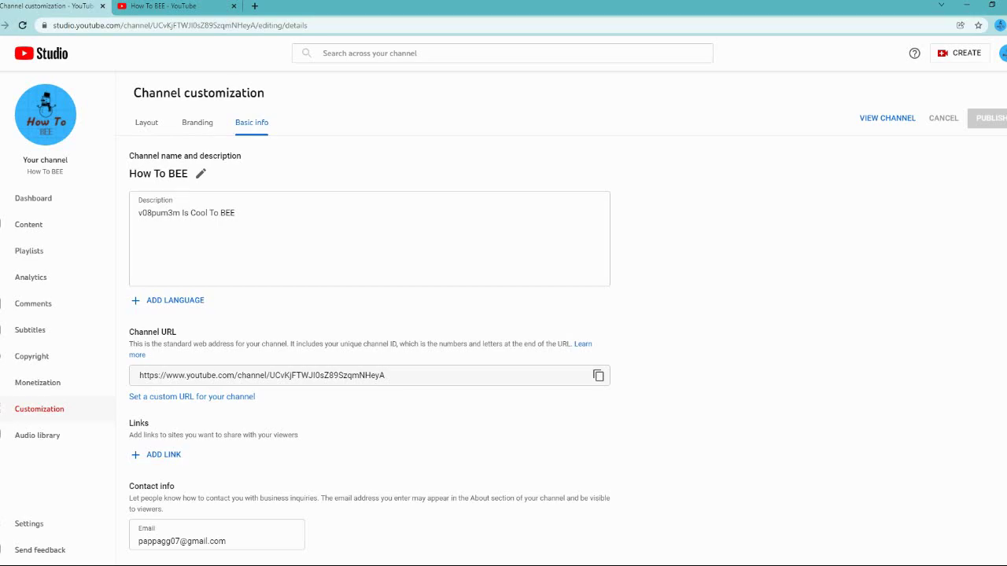
Highlight the channel ID at the end of the standard Channel URL.
{"action": "left_click", "coordinate": [262, 375]}
{"action": "left_click_drag", "start_coordinate": [276, 375], "coordinate": [384, 375]}
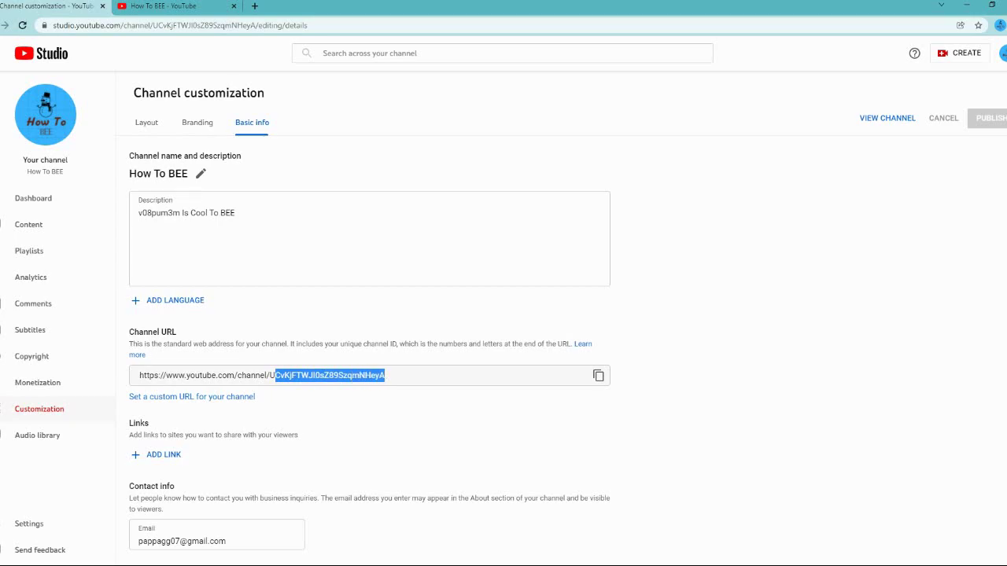
{"action": "left_click_drag", "start_coordinate": [269, 375], "coordinate": [385, 375]}
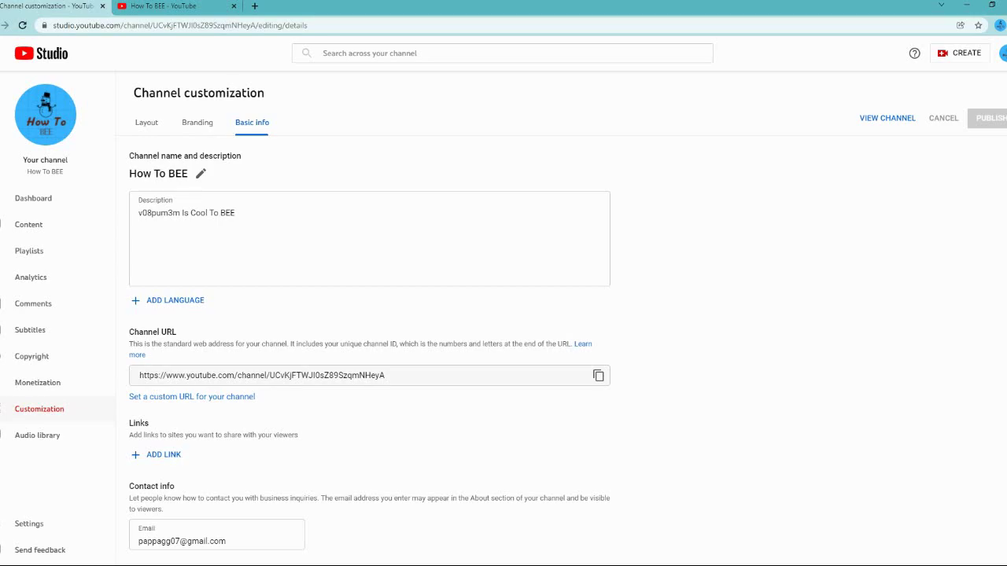
{"action": "left_click", "coordinate": [192, 396]}
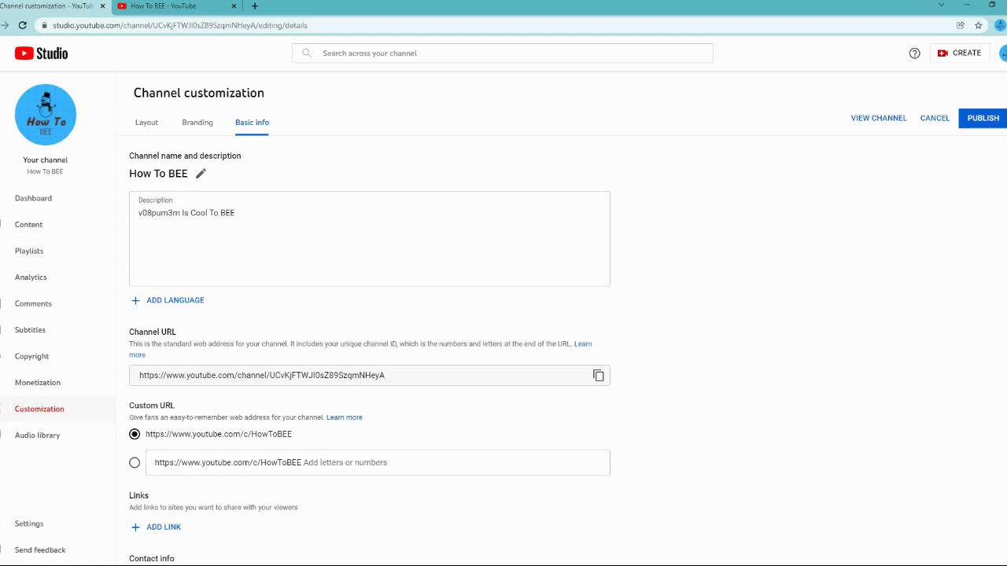
{"action": "left_click", "coordinate": [135, 462]}
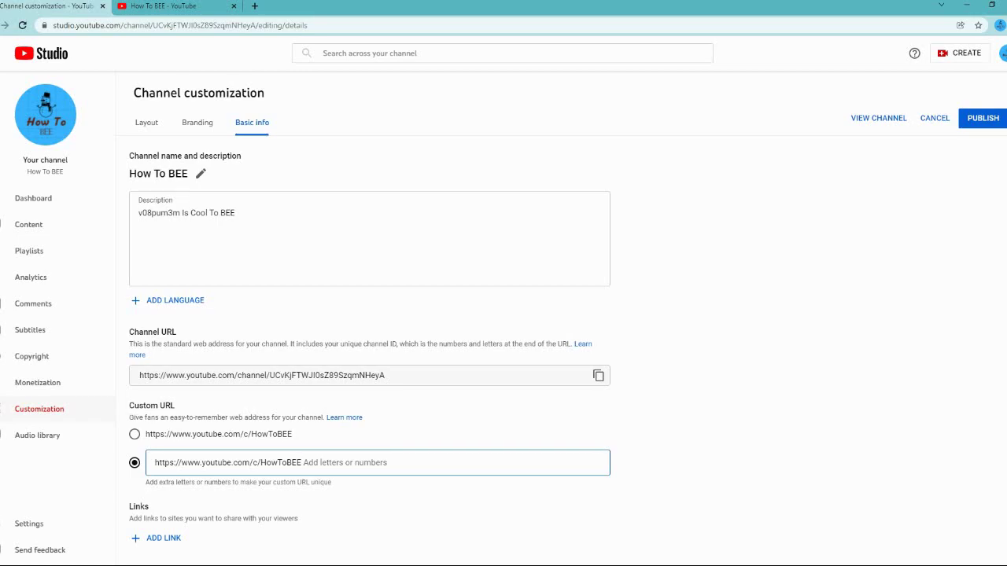
{"action": "left_click", "coordinate": [135, 435]}
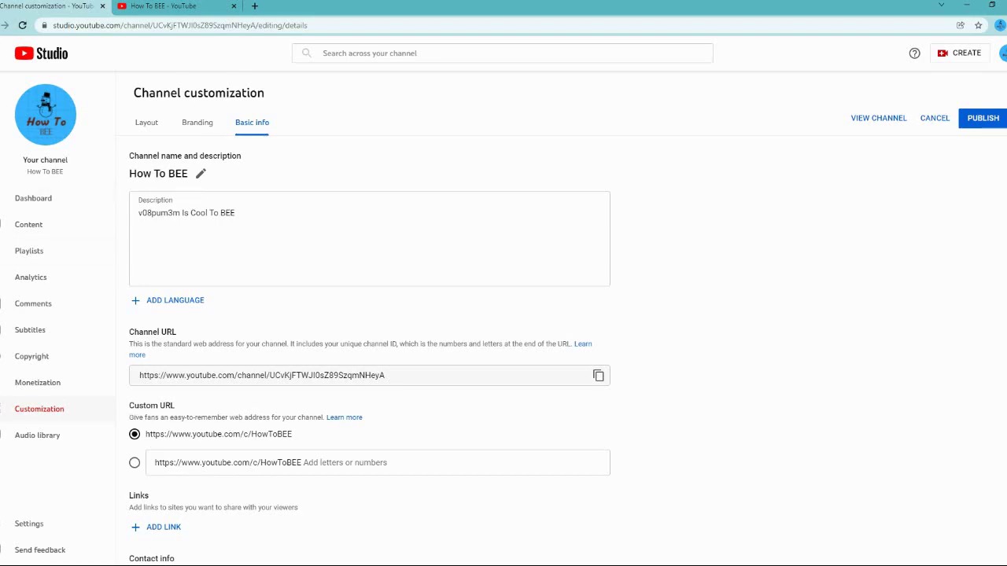
{"action": "left_click_drag", "start_coordinate": [129, 173], "coordinate": [197, 173]}
{"action": "left_click", "coordinate": [983, 118]}
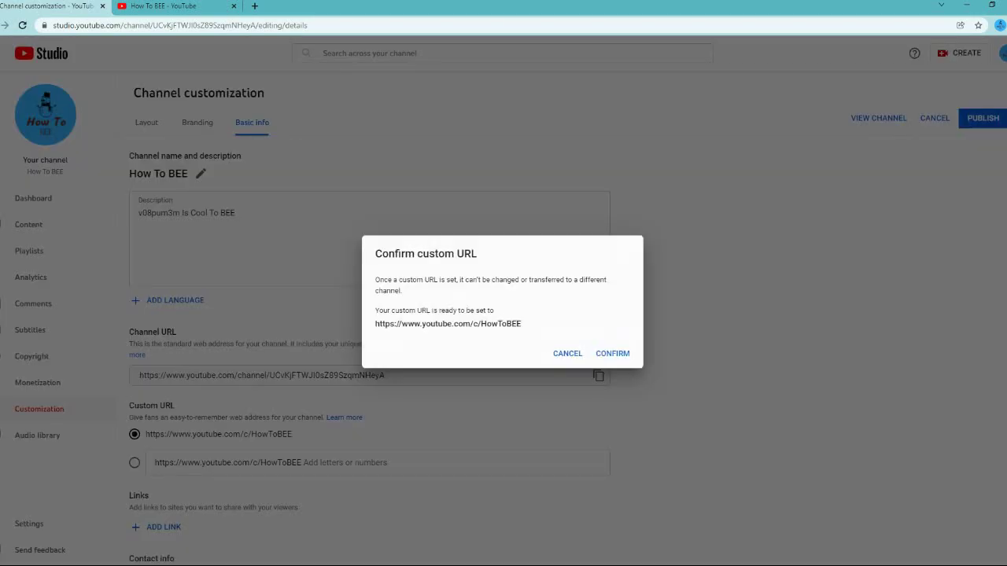
{"action": "left_click", "coordinate": [612, 353]}
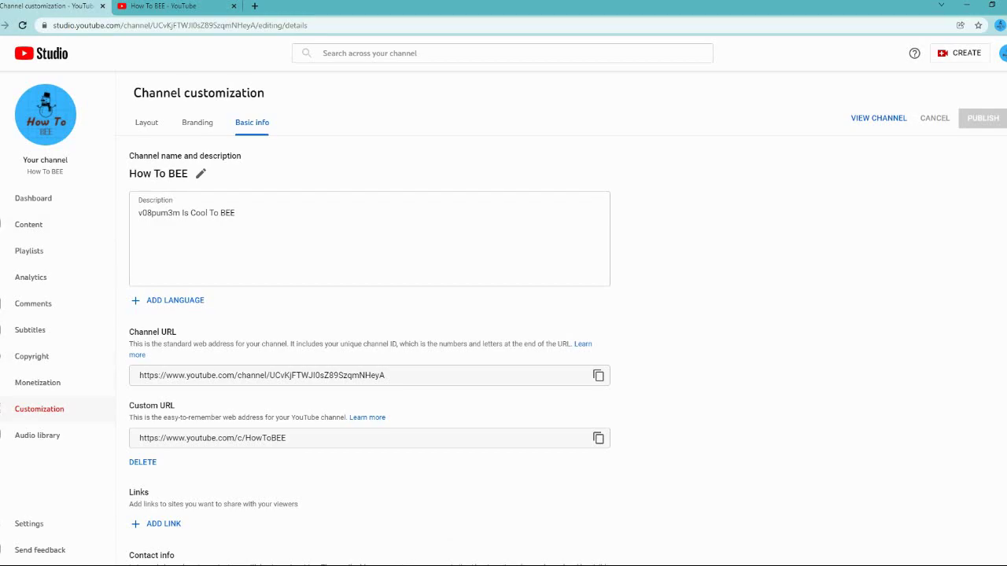
{"action": "left_click", "coordinate": [169, 6]}
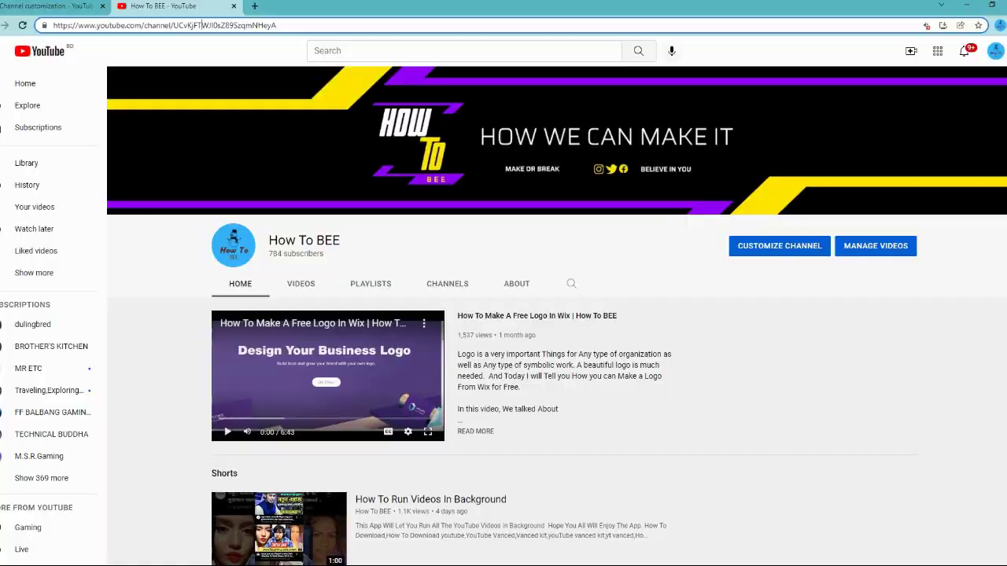
{"action": "left_click", "coordinate": [22, 25]}
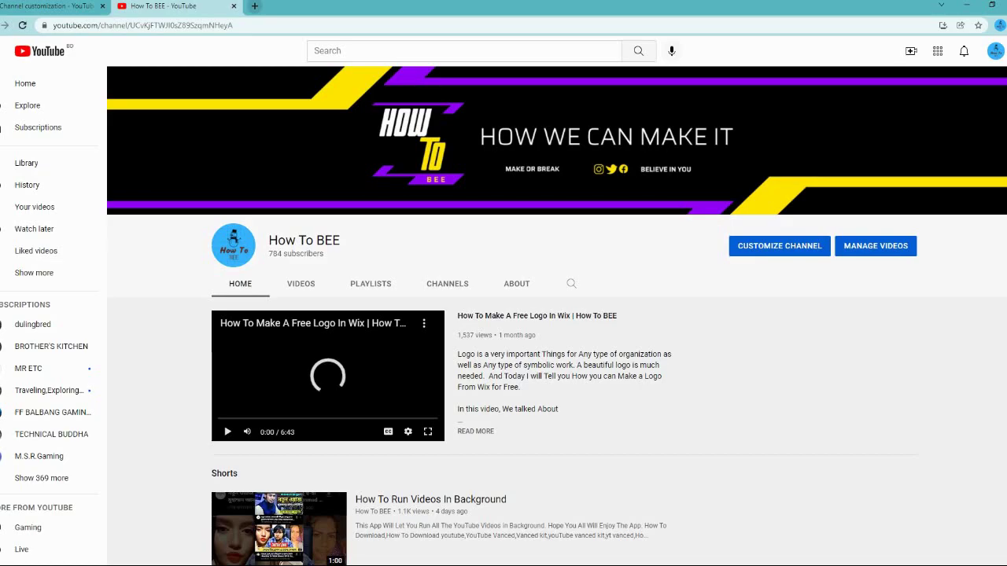
{"action": "key", "text": "ctrl+t"}
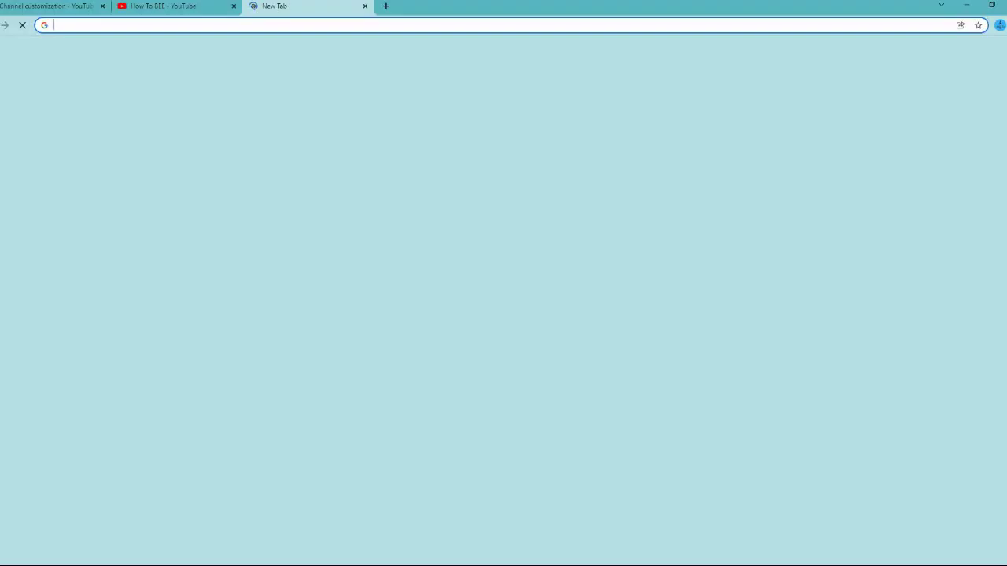
{"action": "type", "text": "Www."}
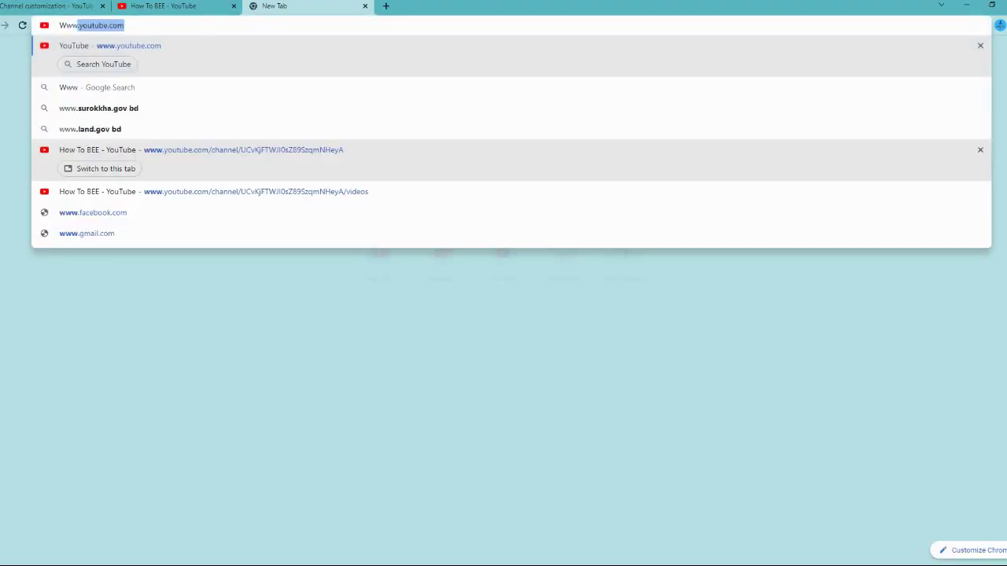
{"action": "key", "text": "Right"}
{"action": "type", "text": "/c"}
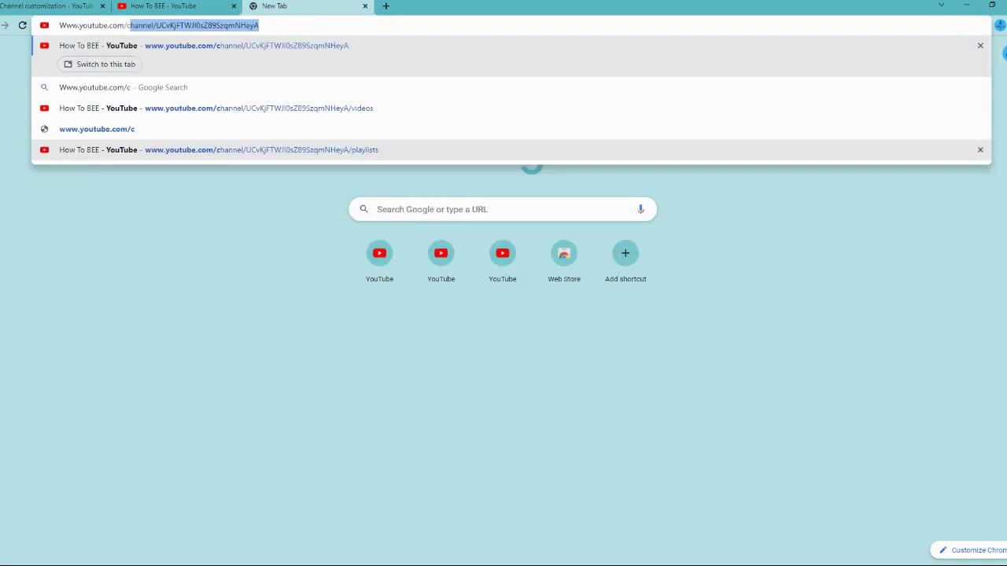
{"action": "type", "text": "/How"}
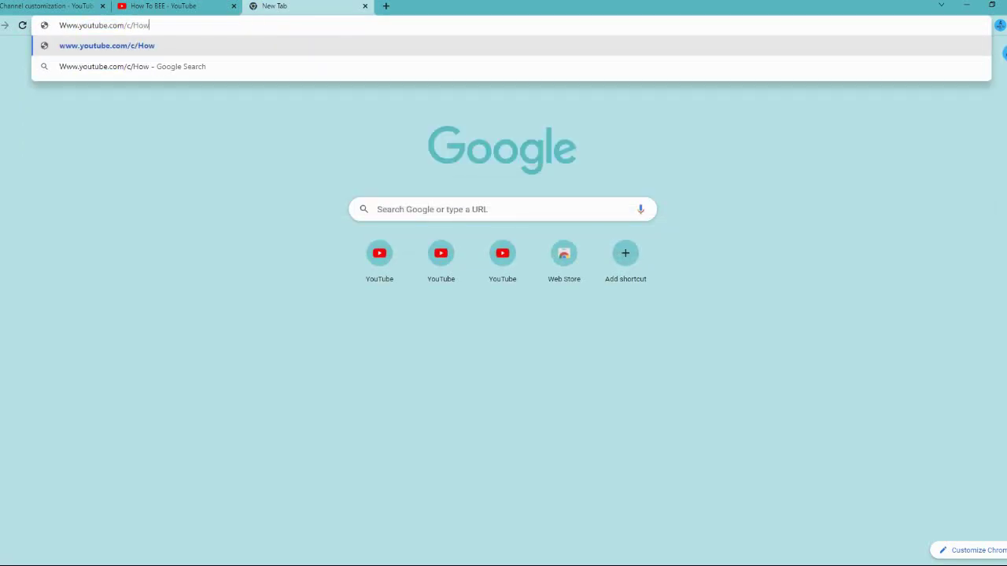
{"action": "type", "text": "ToBEE"}
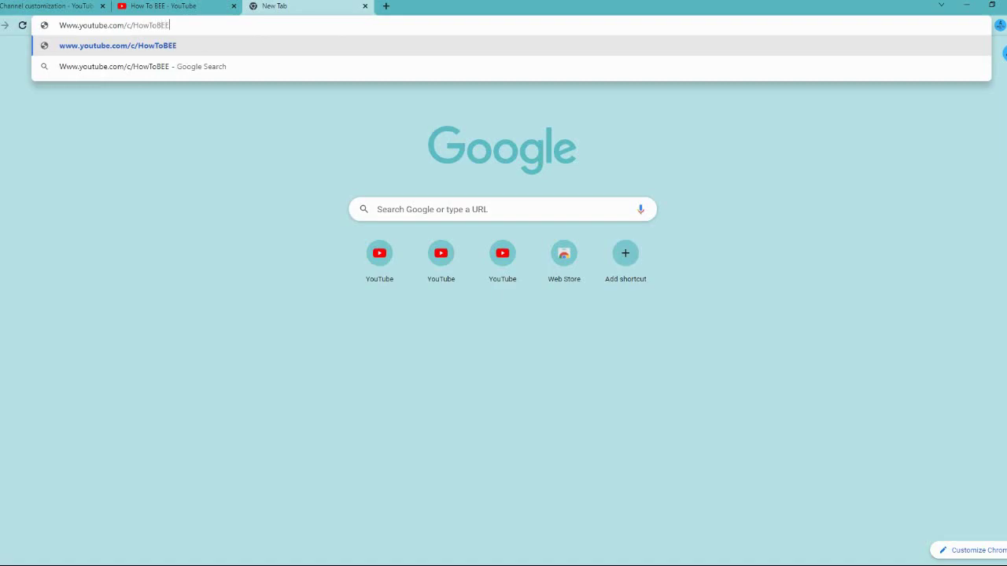
{"action": "key", "text": "Return"}
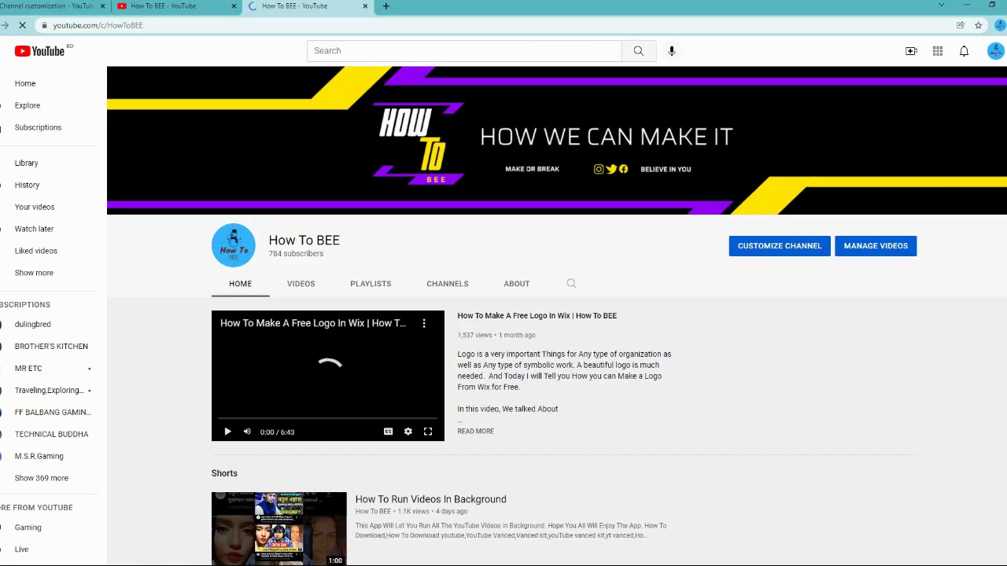
{"action": "scroll", "coordinate": [503, 314], "scroll_direction": "down", "scroll_amount": 4}
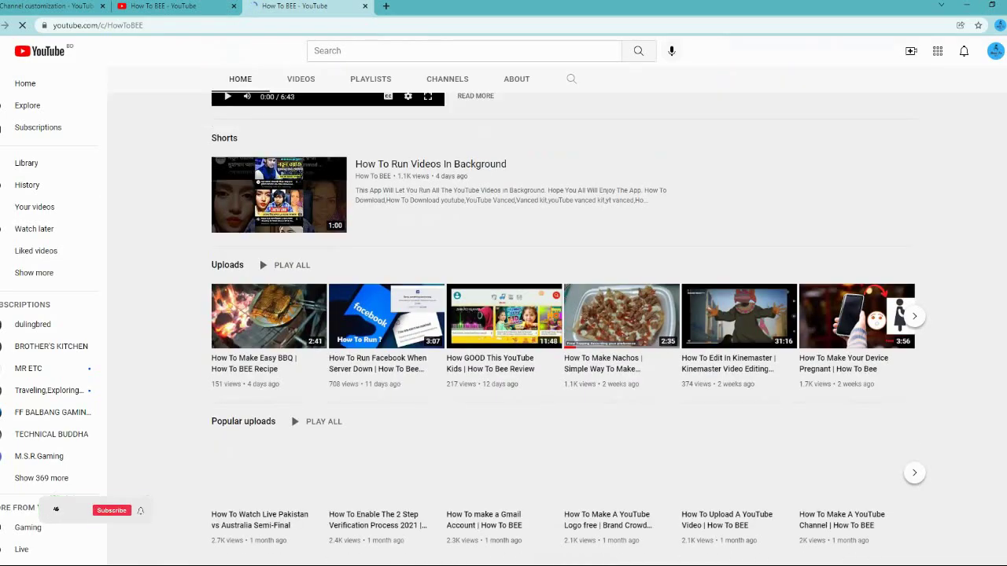
{"action": "scroll", "coordinate": [503, 315], "scroll_direction": "up", "scroll_amount": 4}
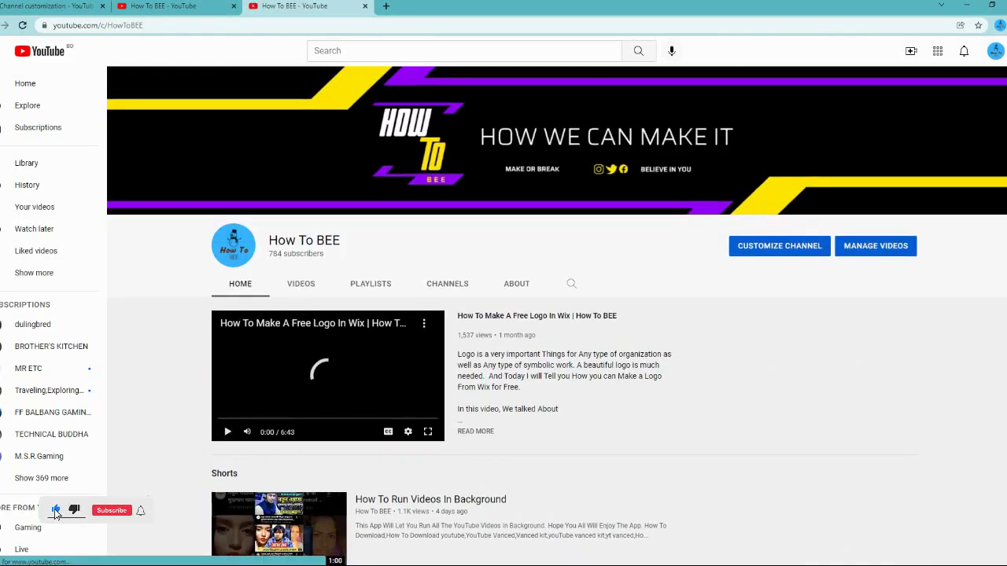